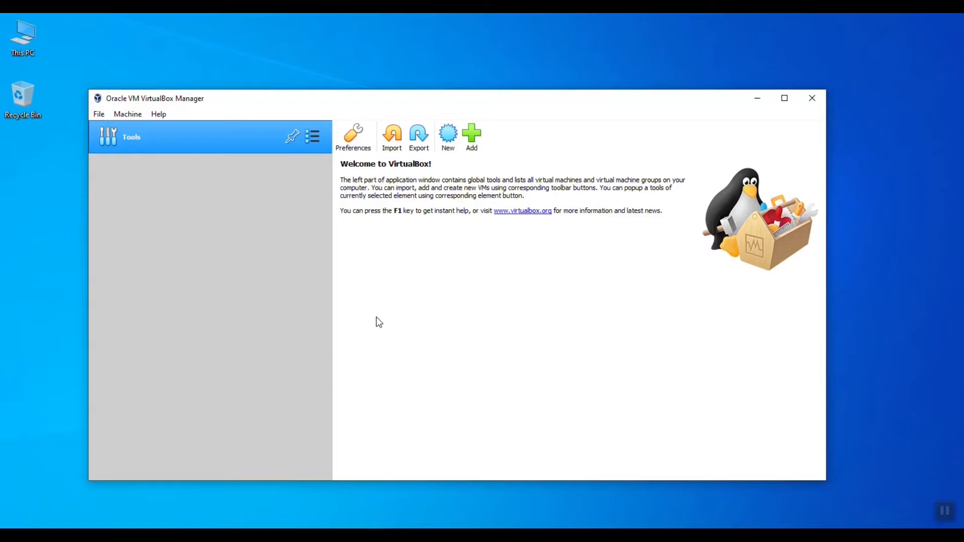
- Define a new virtual machine named ubuntu-20 as Linux, Ubuntu (64-bit), with 1024 MB of memory
left_click(448, 135)
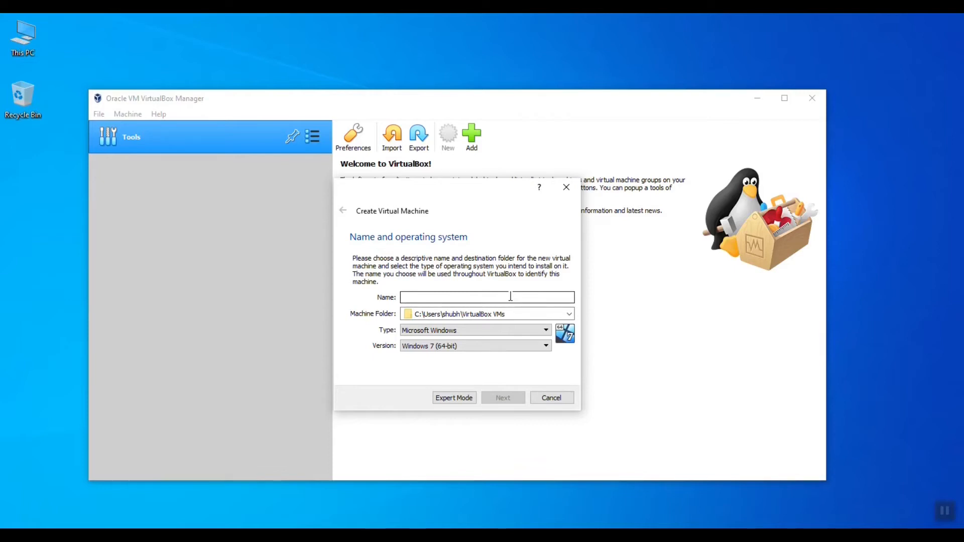
type("ubu")
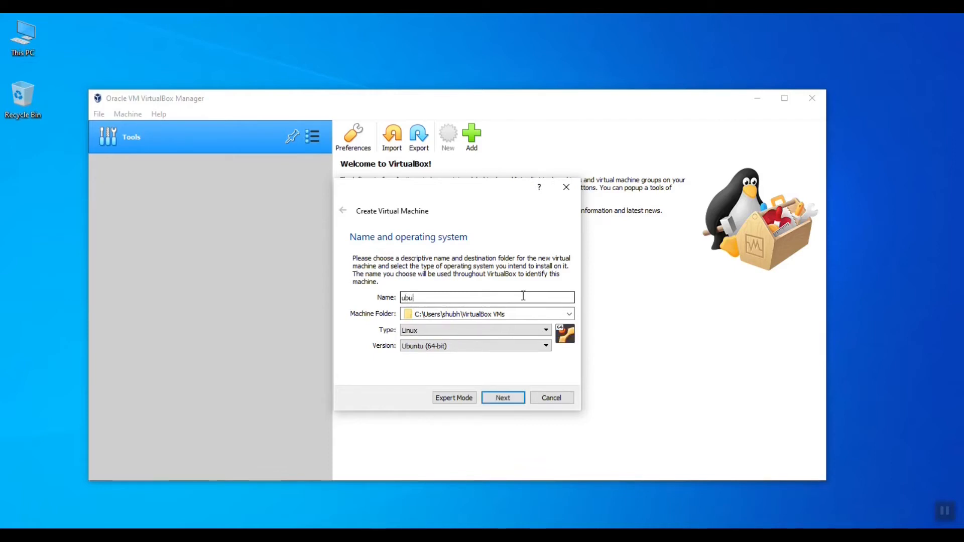
type("ntu-20")
left_click(472, 333)
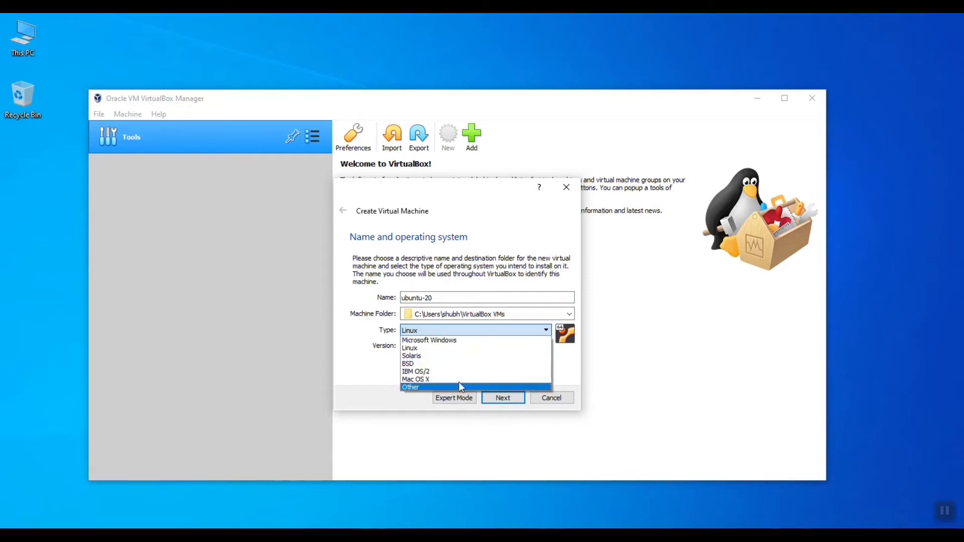
left_click(453, 350)
left_click(494, 396)
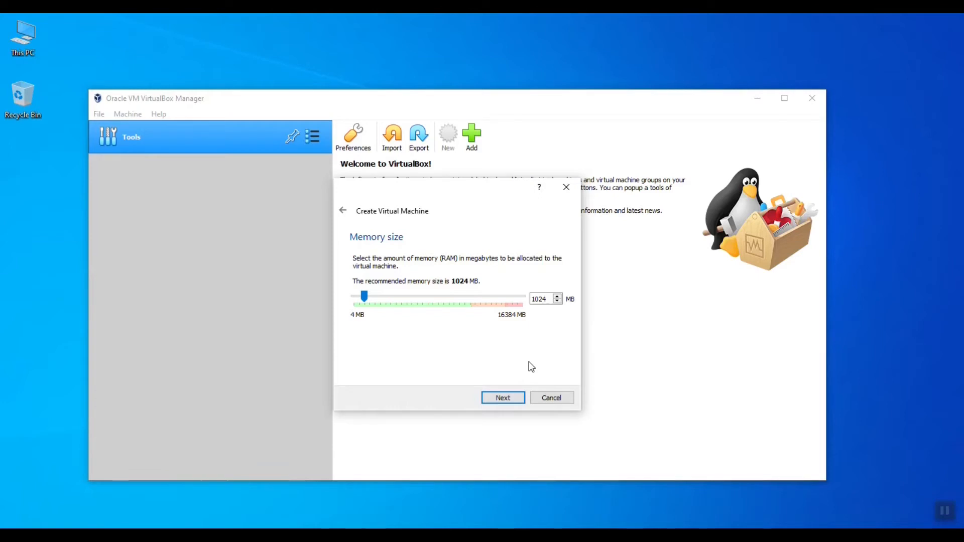
left_click(502, 403)
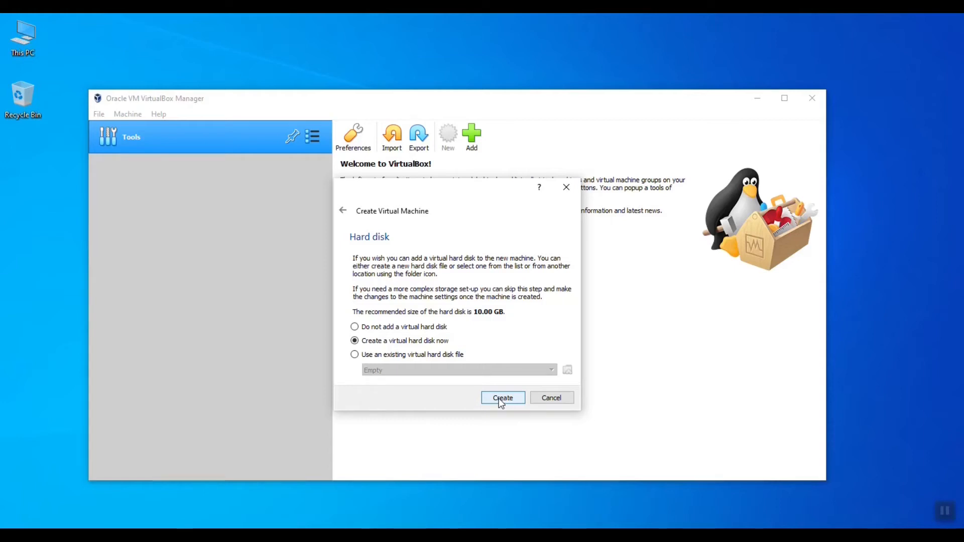
- Create a dynamically allocated 10.00 GB VDI virtual hard disk for the new machine
left_click(500, 398)
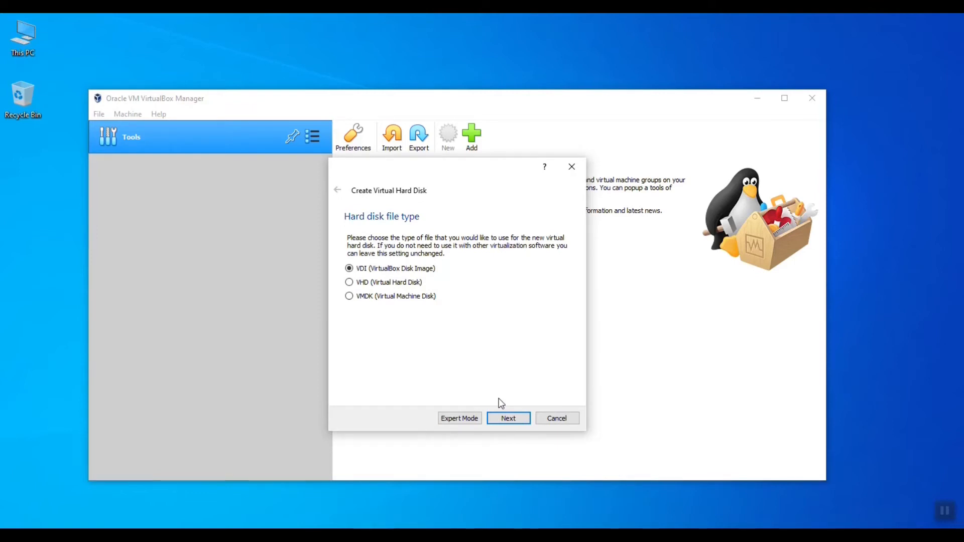
left_click(511, 424)
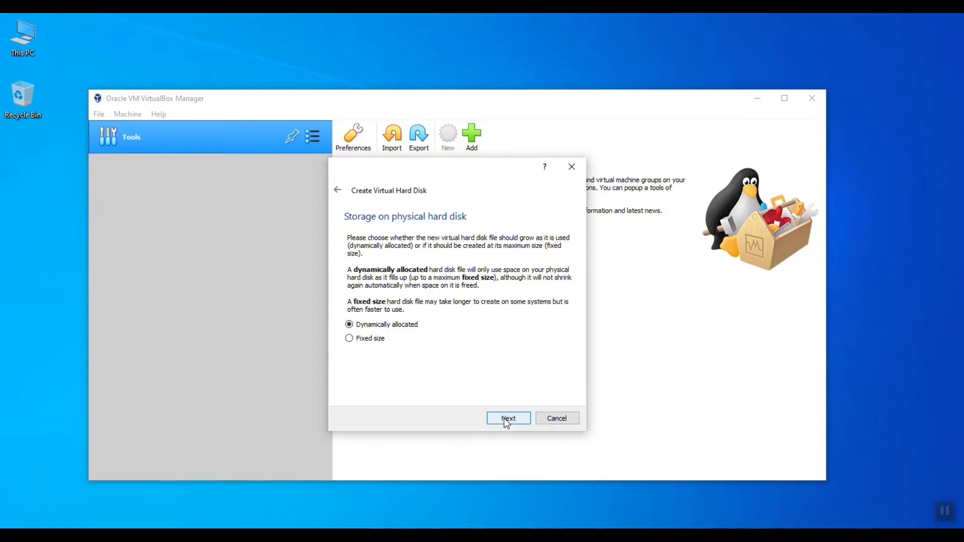
left_click(507, 421)
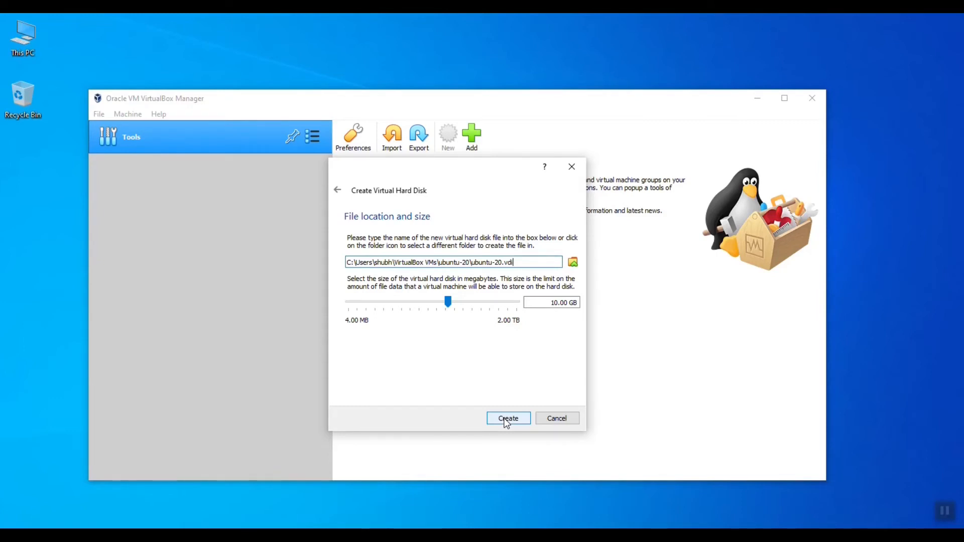
left_click(508, 419)
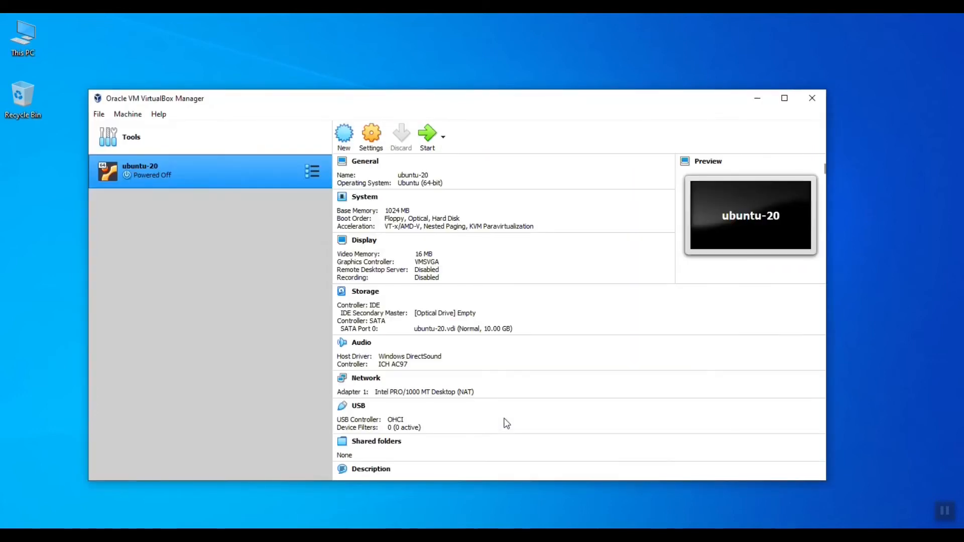
- Start the ubuntu-20 machine with ubuntu-20.04-live-server-amd64.iso as its start-up disk and dismiss the keyboard and mouse notices
left_click(424, 131)
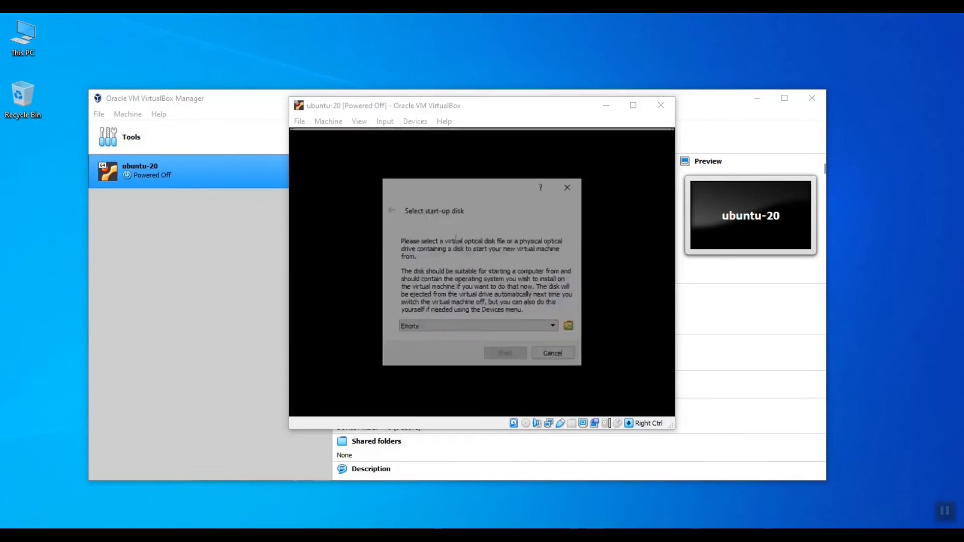
left_click(570, 329)
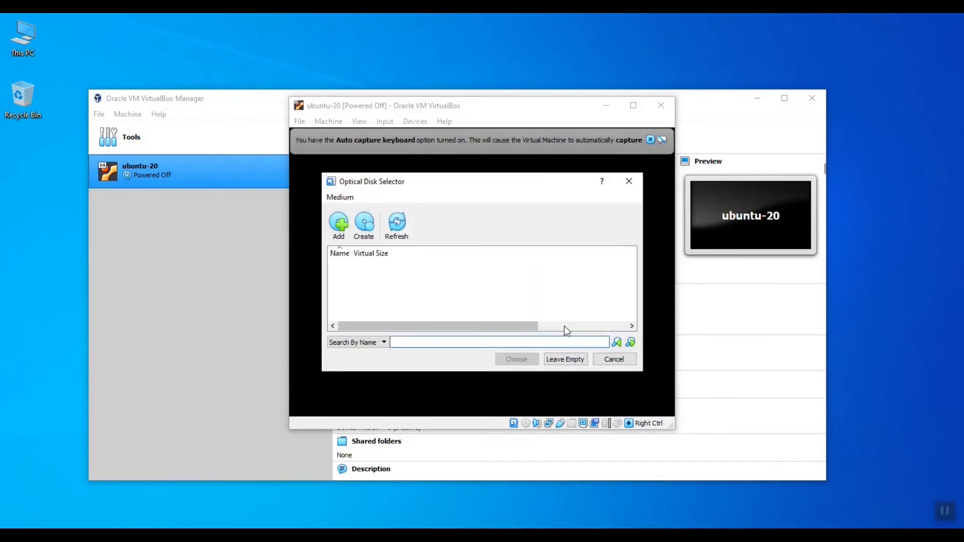
left_click(559, 296)
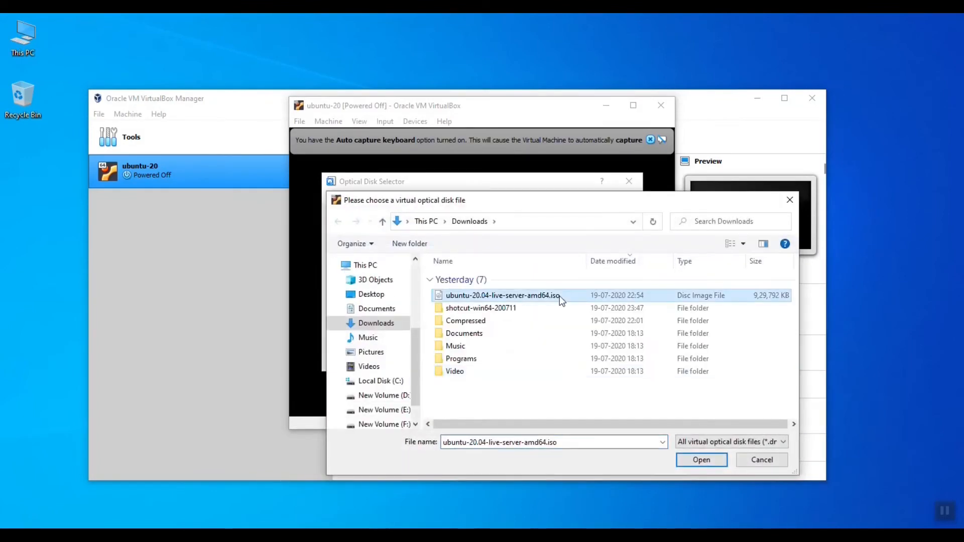
left_click(702, 459)
left_click(516, 359)
left_click(493, 355)
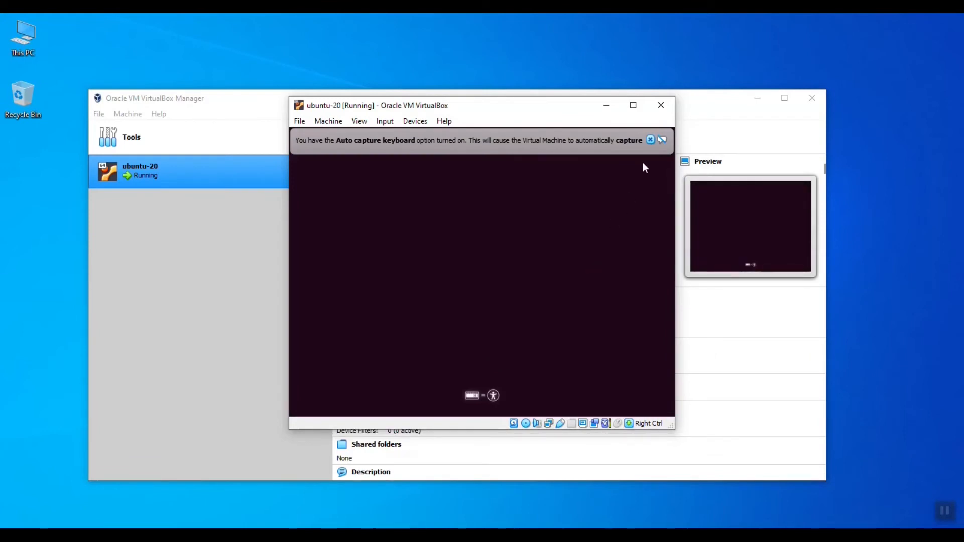
left_click(650, 139)
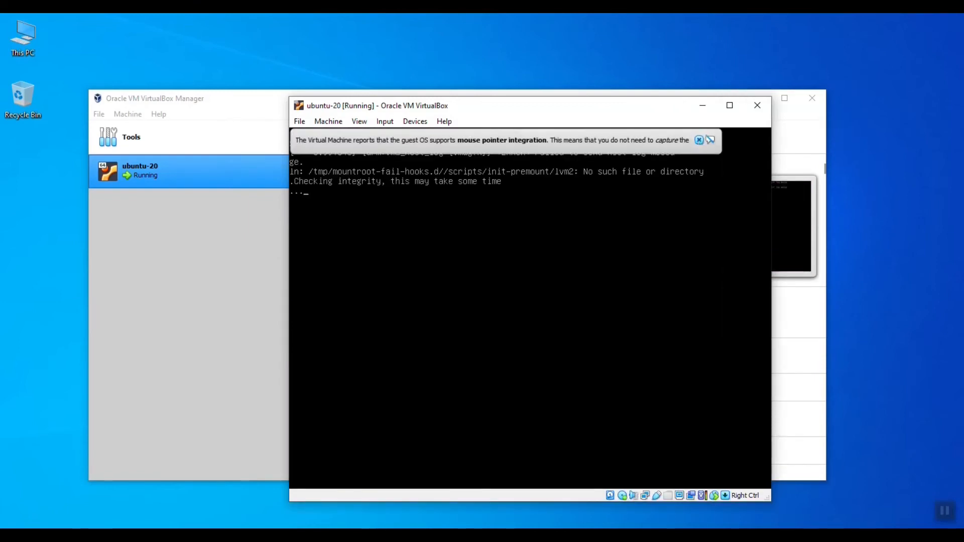
left_click(698, 139)
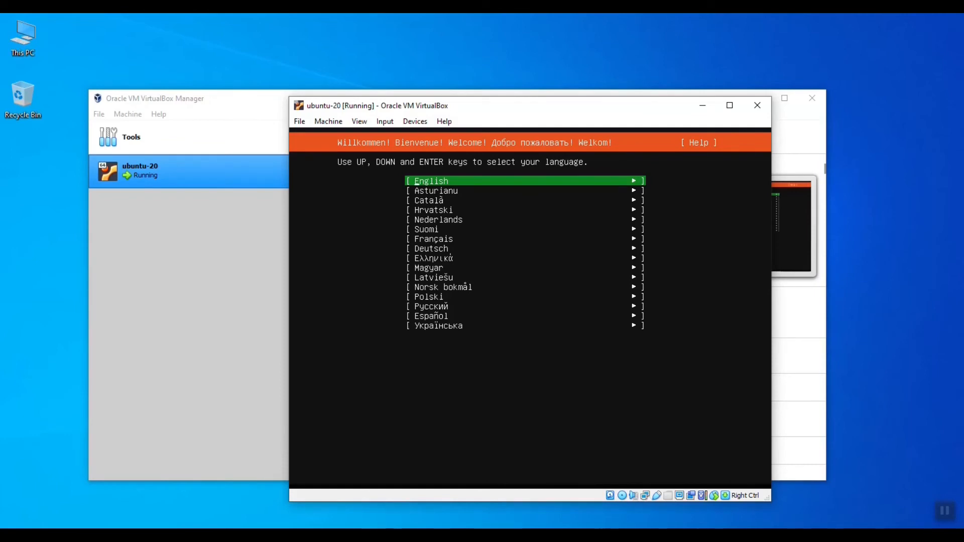
- Select English as the installer language and accept the default English (US) keyboard, network and Ubuntu archive mirror settings
key("Return")
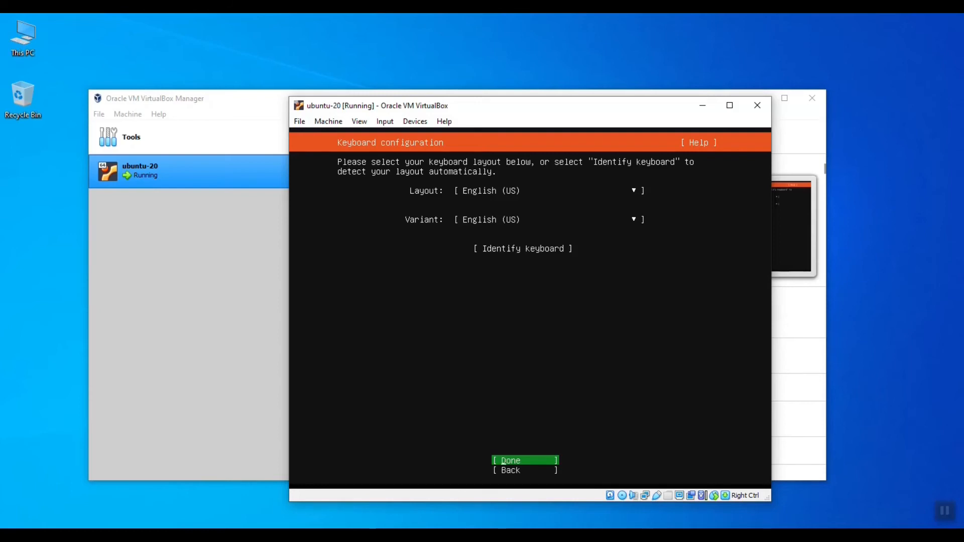
key("Return")
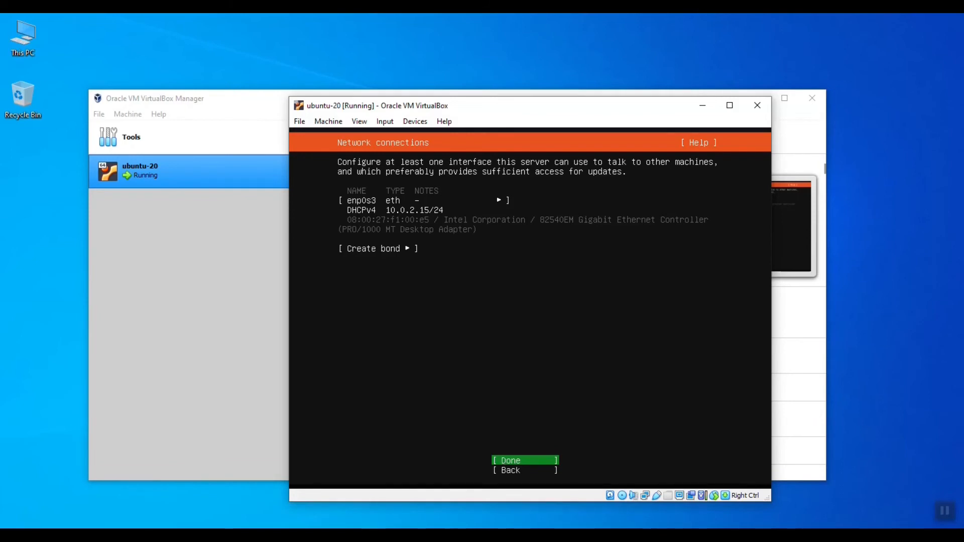
key("Return")
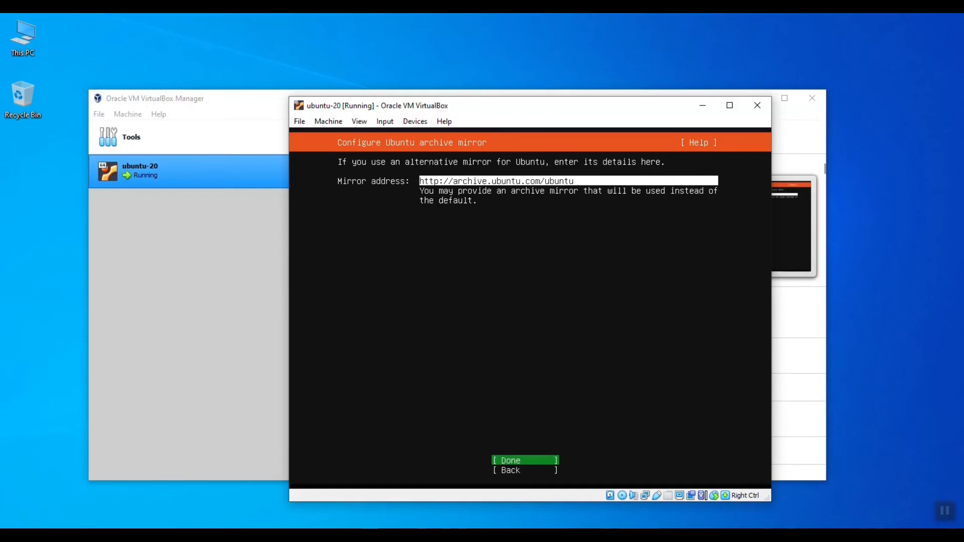
key("Return")
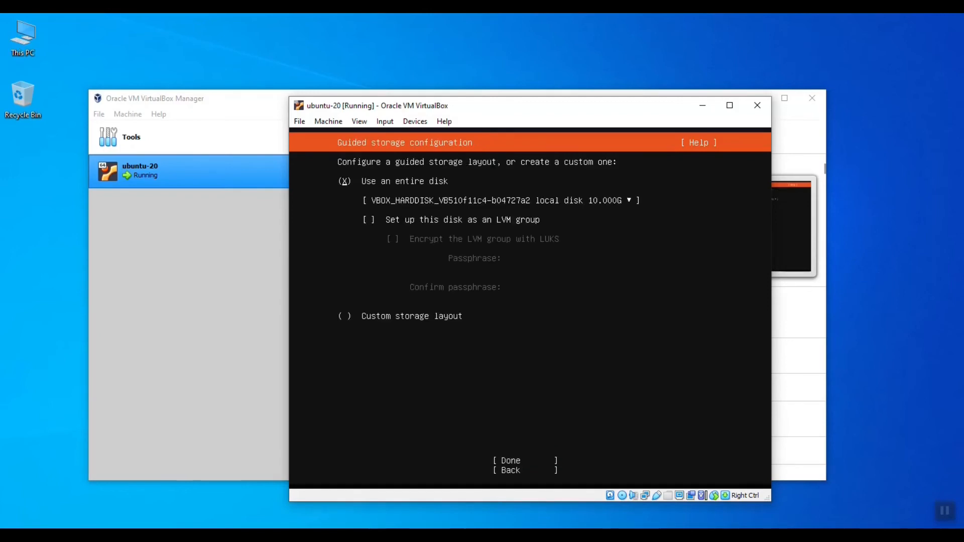
- Set the guided storage to use the entire disk without an LVM group and confirm writing the layout
key("Down")
key("Down")
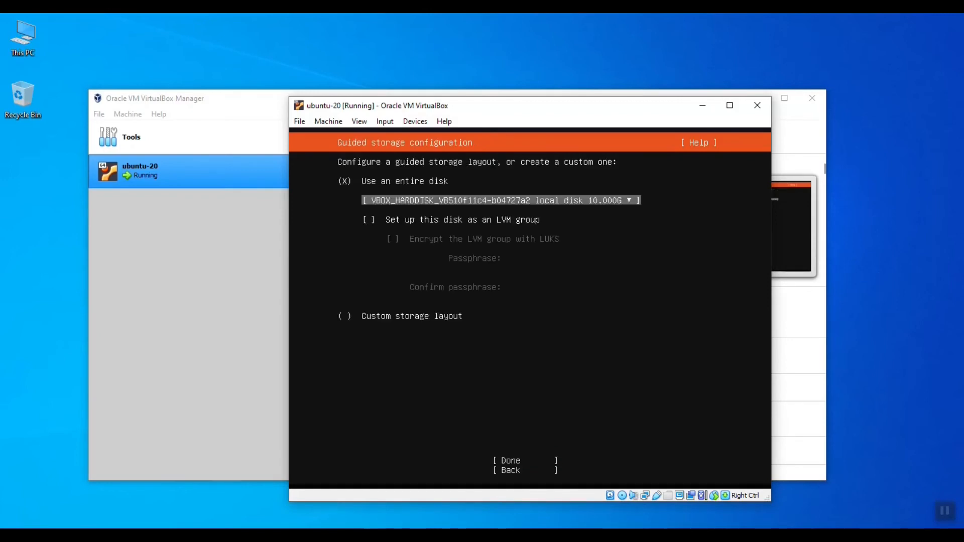
key("Down")
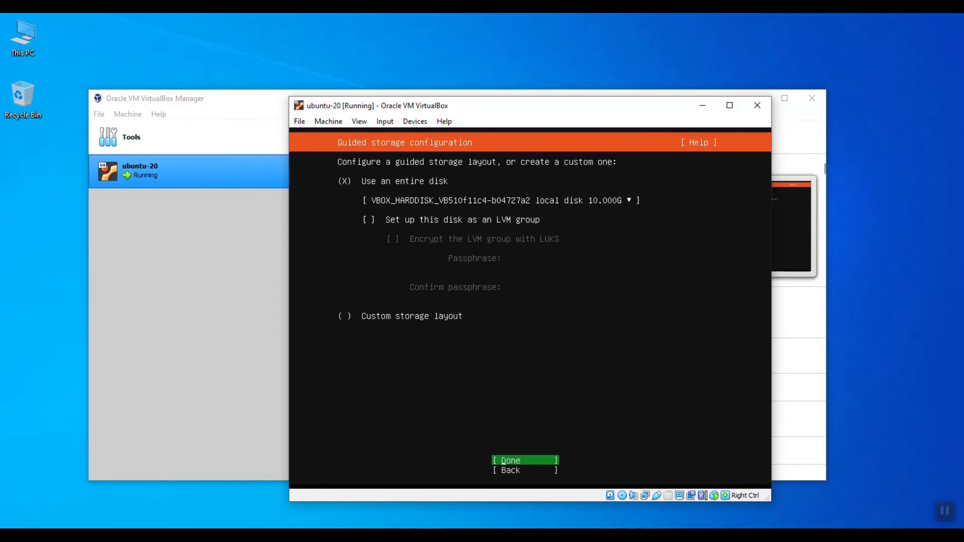
key("Return")
key("Return")
key("Down")
key("Return")
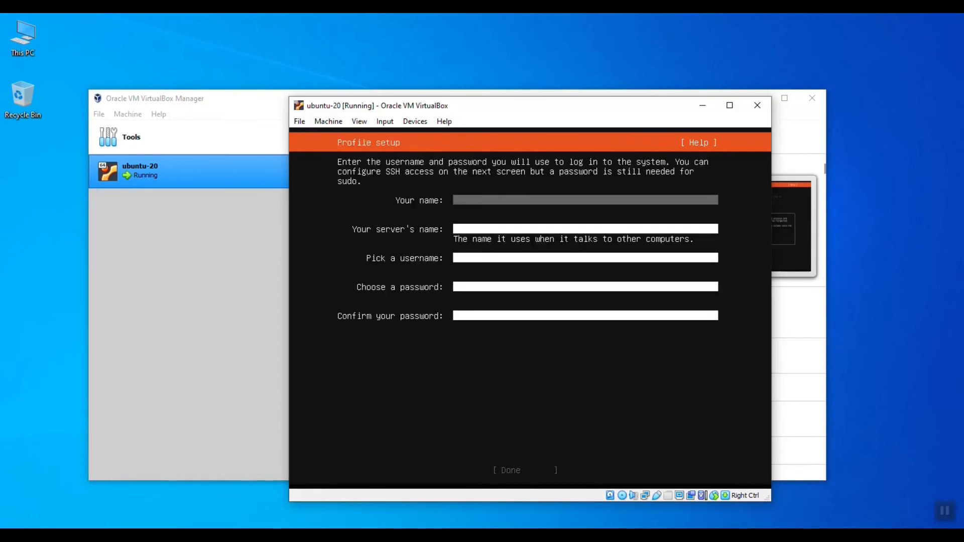
- Fill in the profile with the user's name, server name, username and account password with its confirmation, and submit it
type("Shubha")
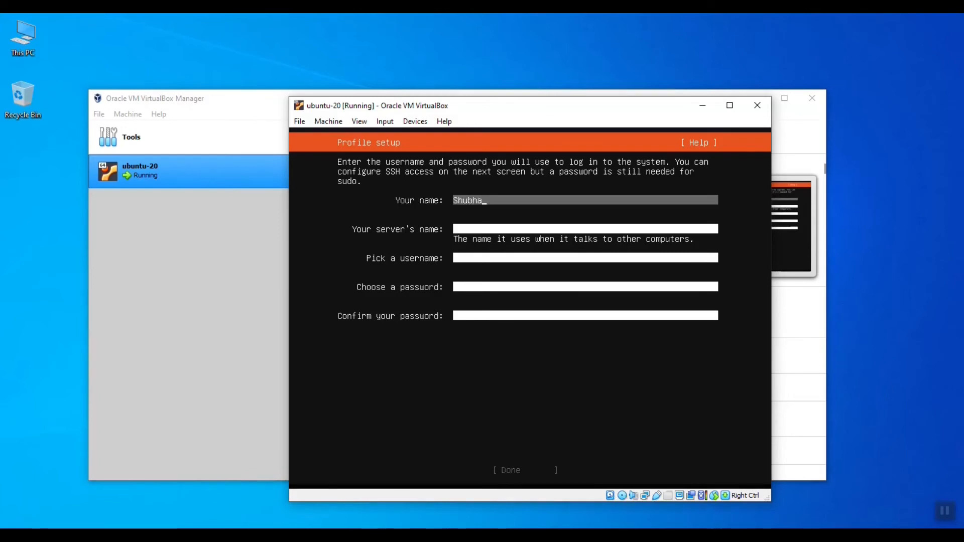
key("Tab")
type("shubha-pc")
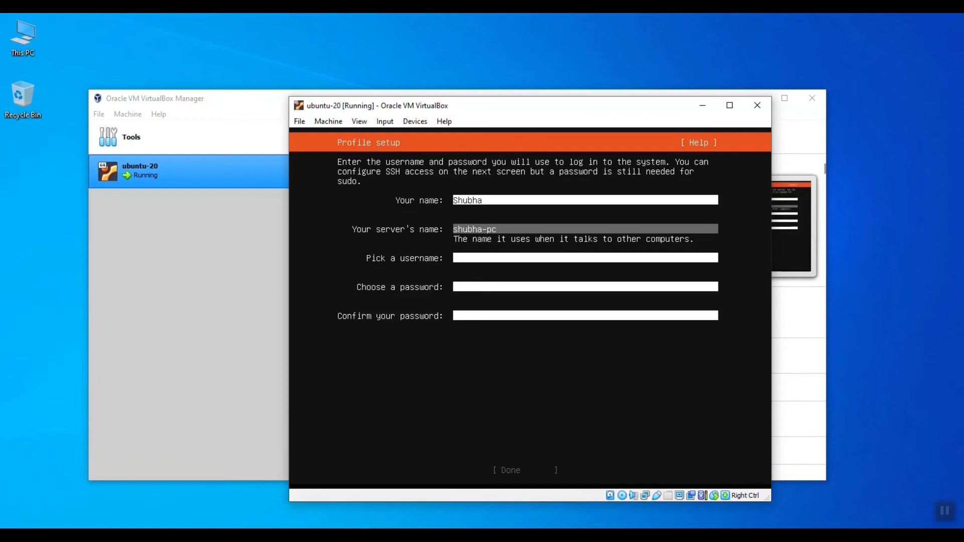
key("Tab")
type("shubha")
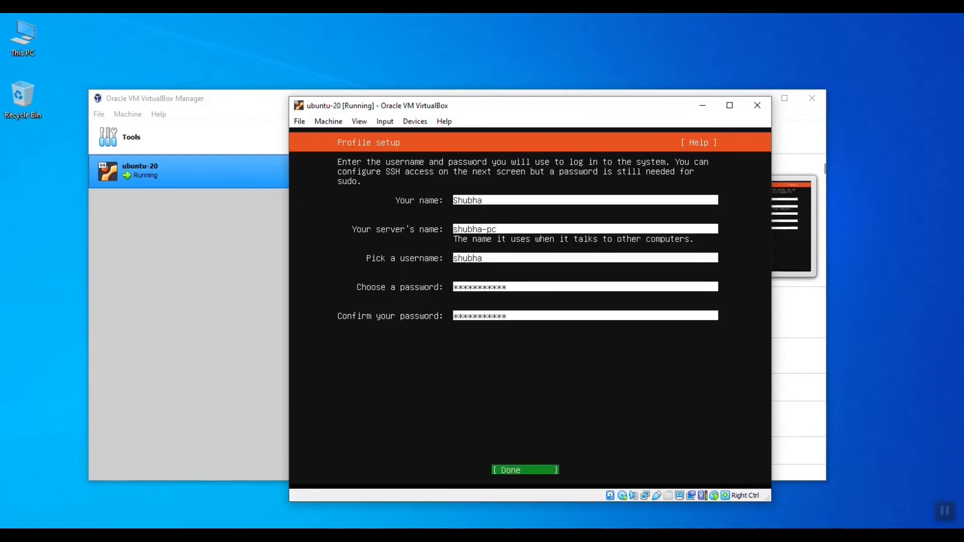
key("Return")
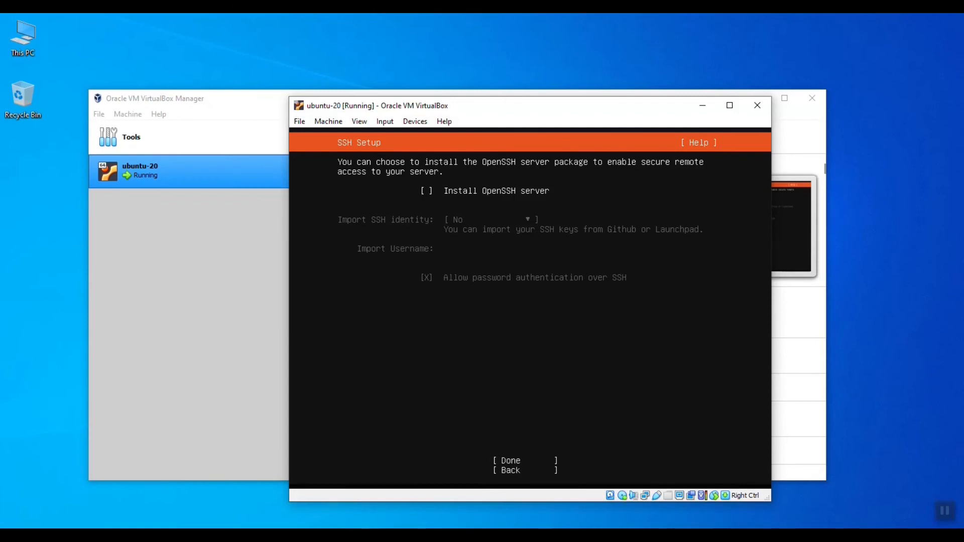
- Enable the OpenSSH server installation, keep SSH identity import at No, and continue through the rest of the installation
key("space")
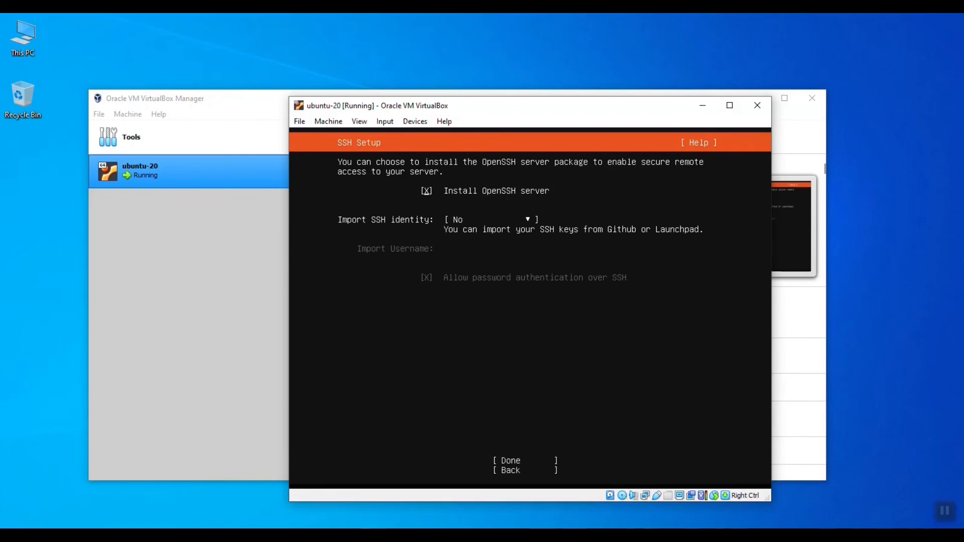
key("Tab")
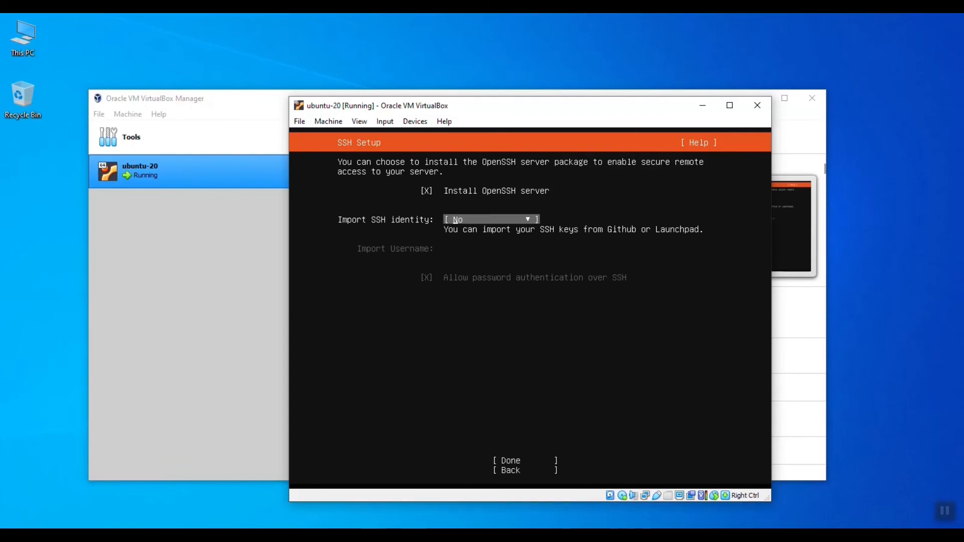
key("Tab")
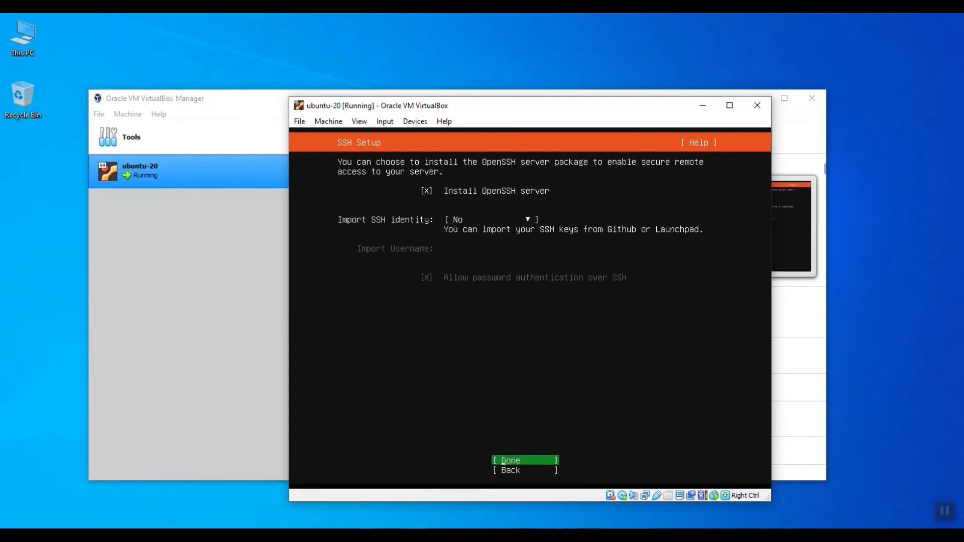
key("shift+Tab")
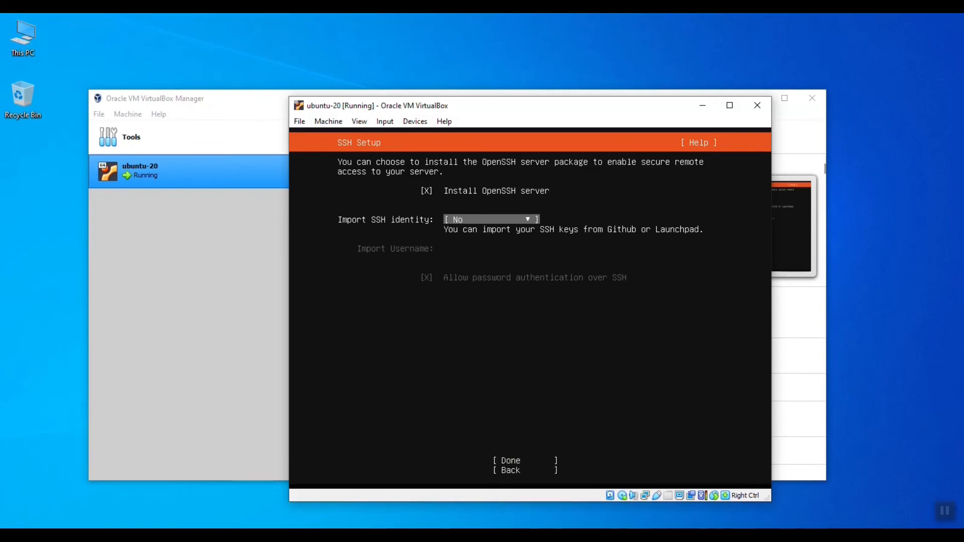
key("Tab")
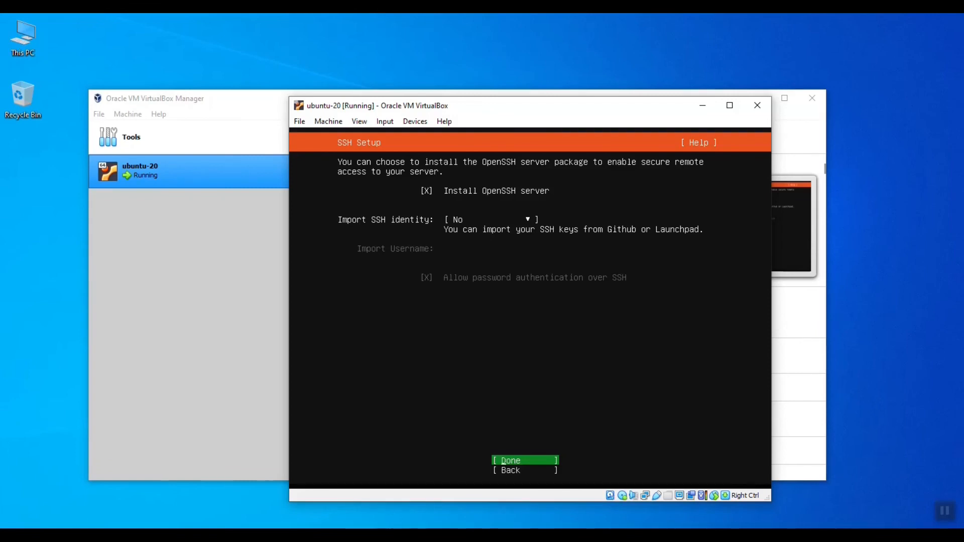
key("Return")
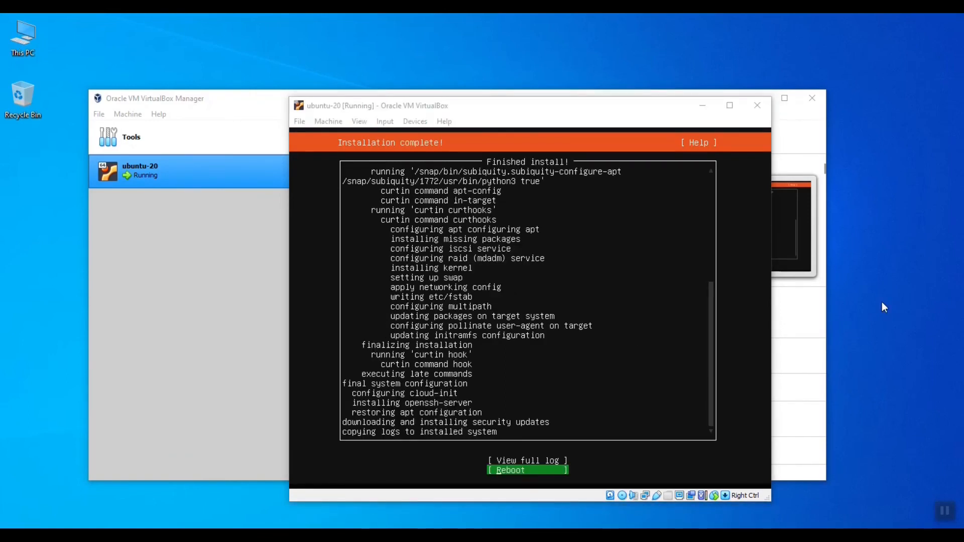
- Reboot the virtual machine into the newly installed system, continuing past the installation medium prompt
left_click(738, 309)
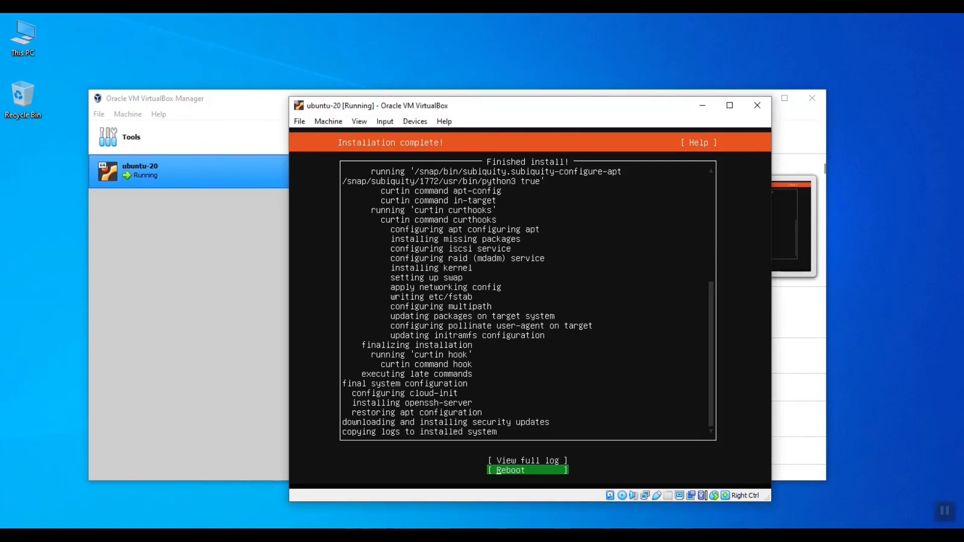
key("Return")
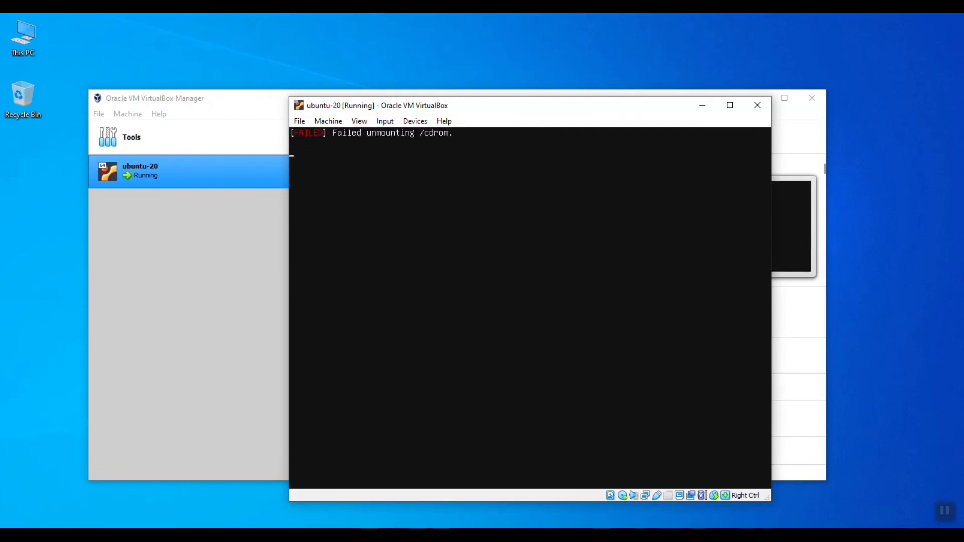
key("Return")
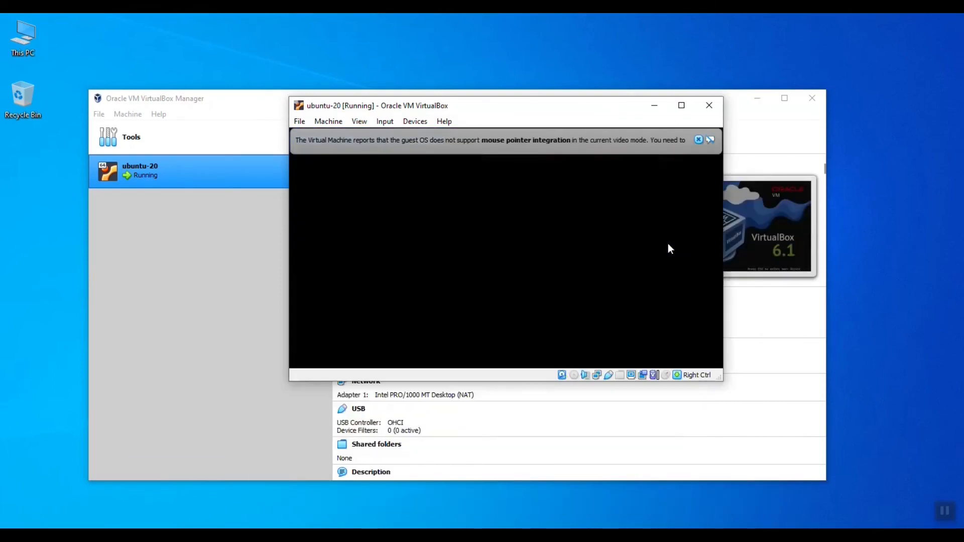